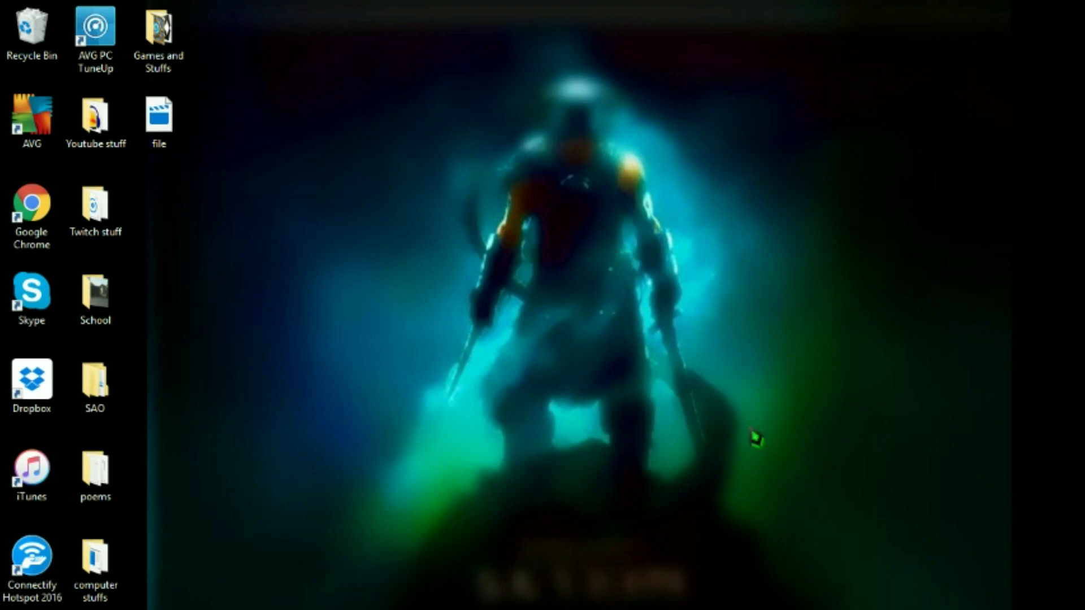
right_click(696, 189)
left_click(621, 322)
left_click_drag(685, 124, 712, 382)
left_click(175, 145)
left_click(109, 150, "ctrl")
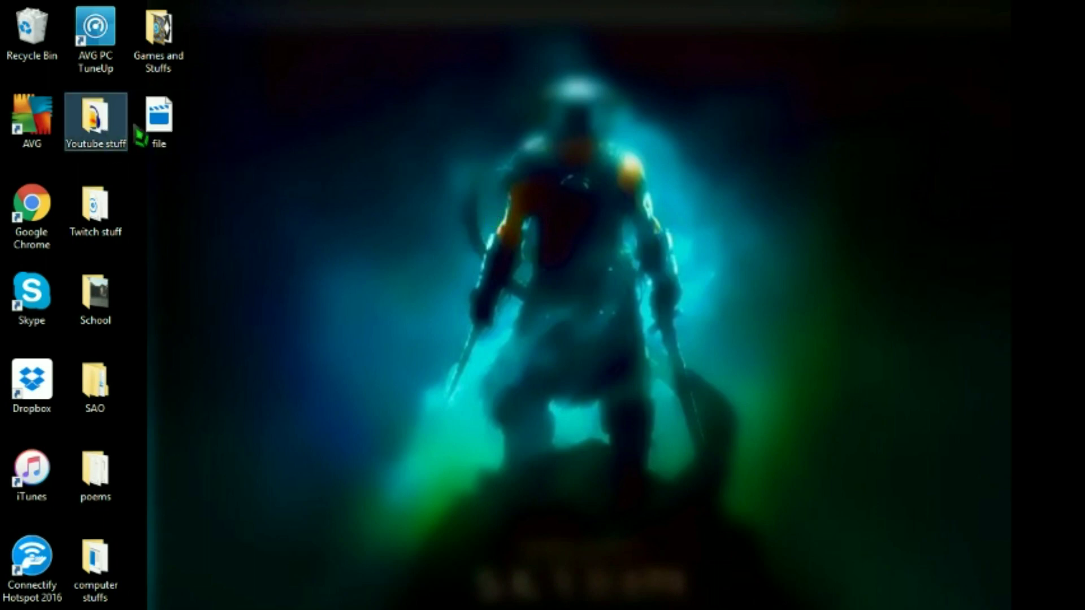
left_click(114, 151)
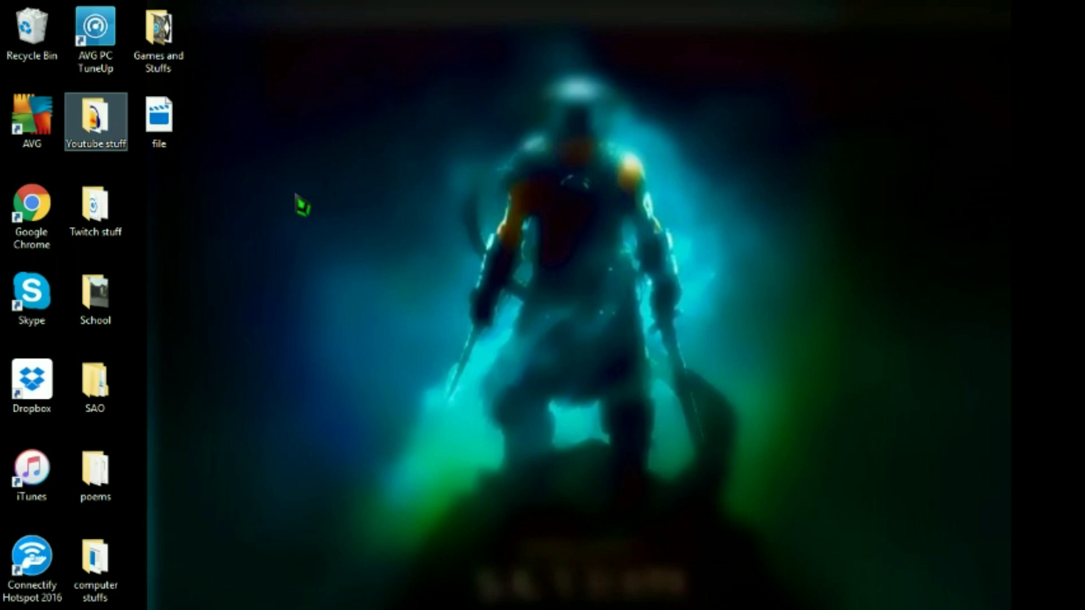
left_click(178, 148, "ctrl")
left_click(125, 144, "ctrl")
left_click(117, 54)
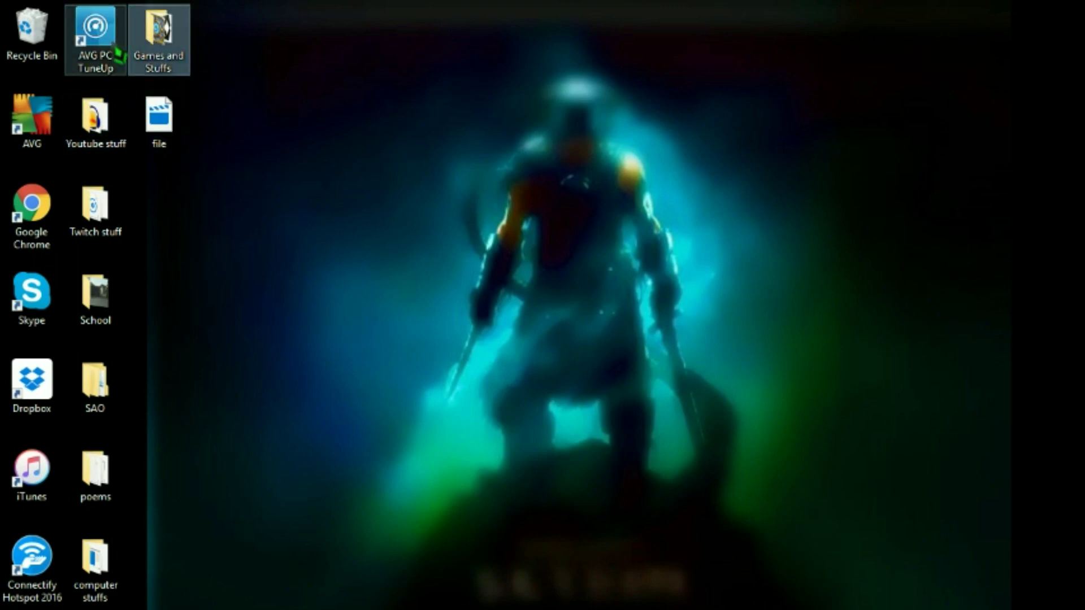
left_click(114, 111)
left_click(187, 112)
left_click(114, 111)
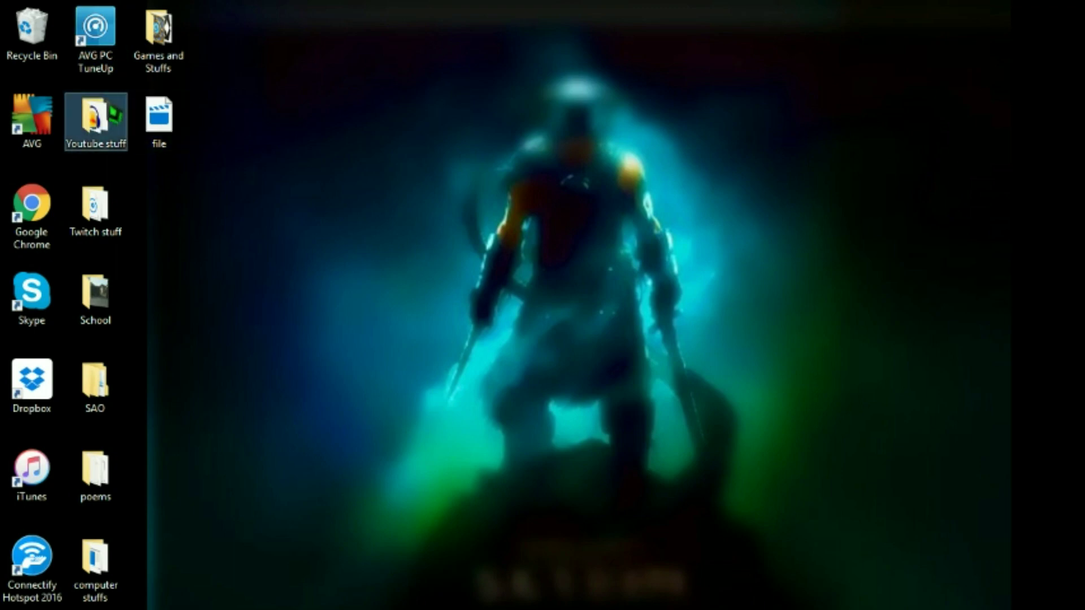
left_click(110, 285)
left_click(375, 286)
left_click_drag(677, 274, 627, 362)
left_click_drag(810, 353, 308, 195)
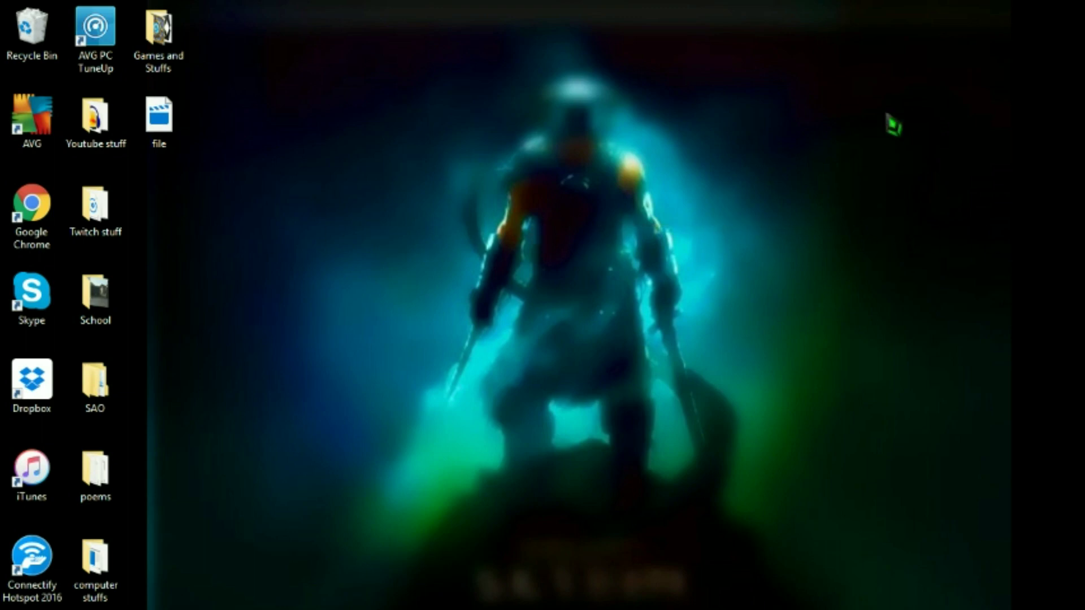
left_click_drag(862, 113, 516, 117)
left_click_drag(848, 452, 814, 429)
left_click_drag(411, 44, 740, 53)
left_click_drag(852, 21, 294, 305)
Step: Search Windows for "devices" and open Devices and Printers
key("super+s")
type("devices")
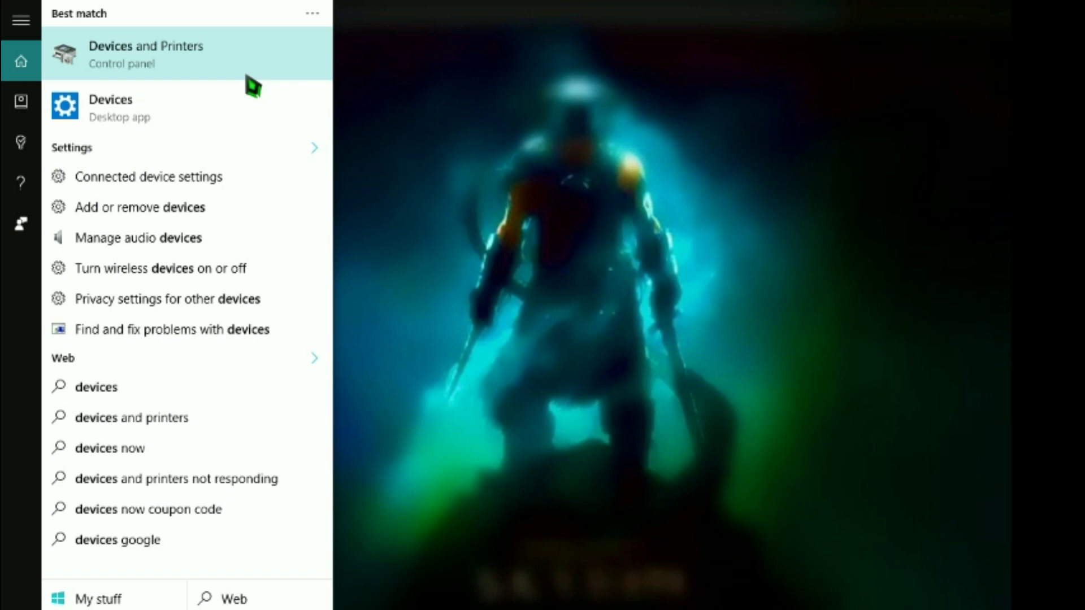
left_click(251, 73)
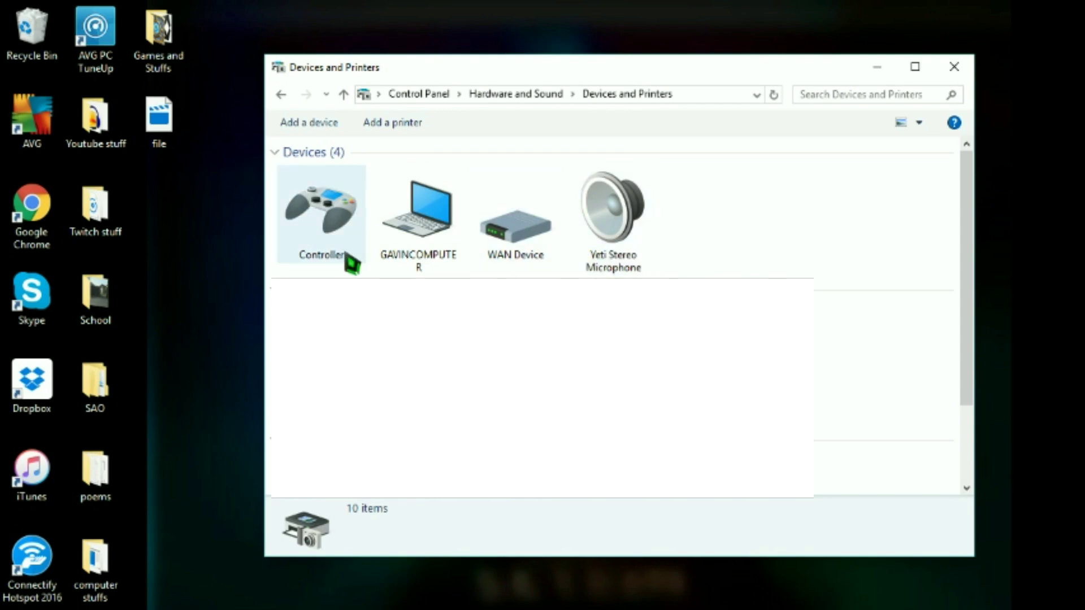
Step: Open the game controller settings of the Controller device and view the test page in the Xbox One For Windows controller's properties
left_click(329, 223)
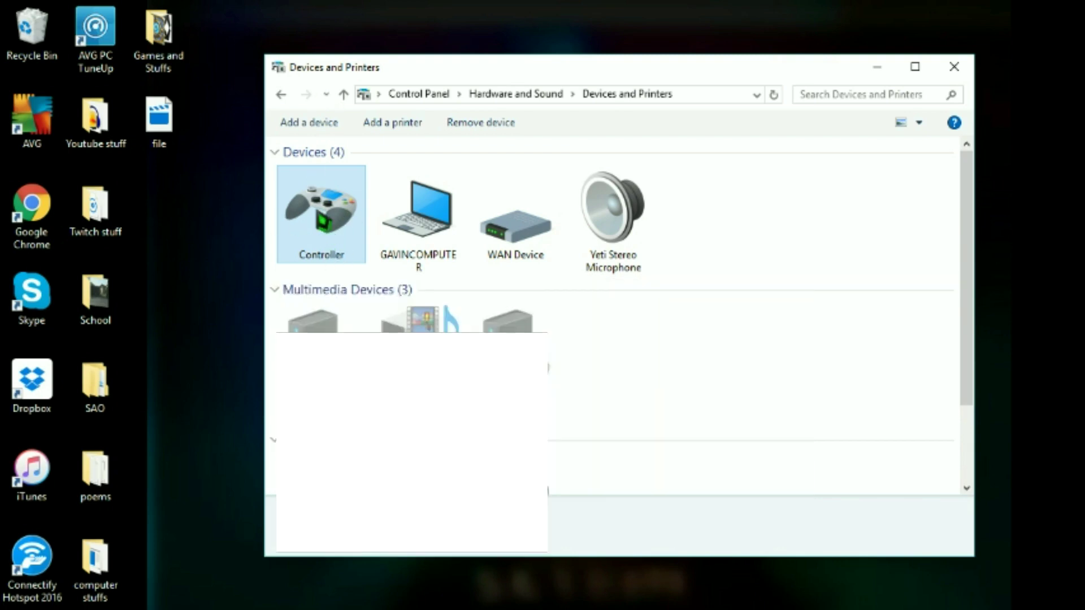
right_click(317, 210)
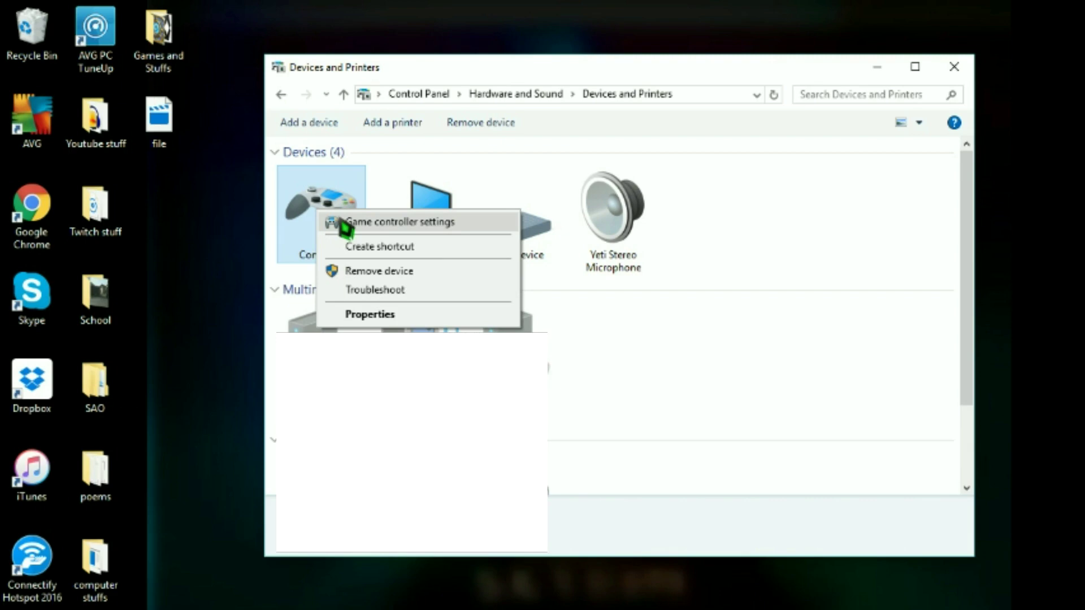
left_click(344, 223)
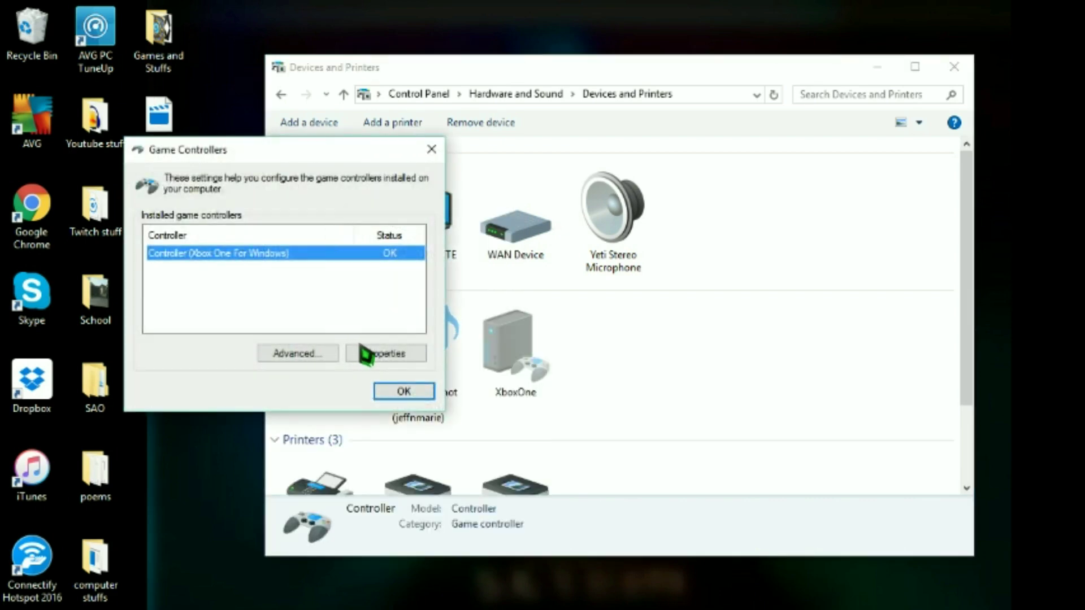
left_click(375, 354)
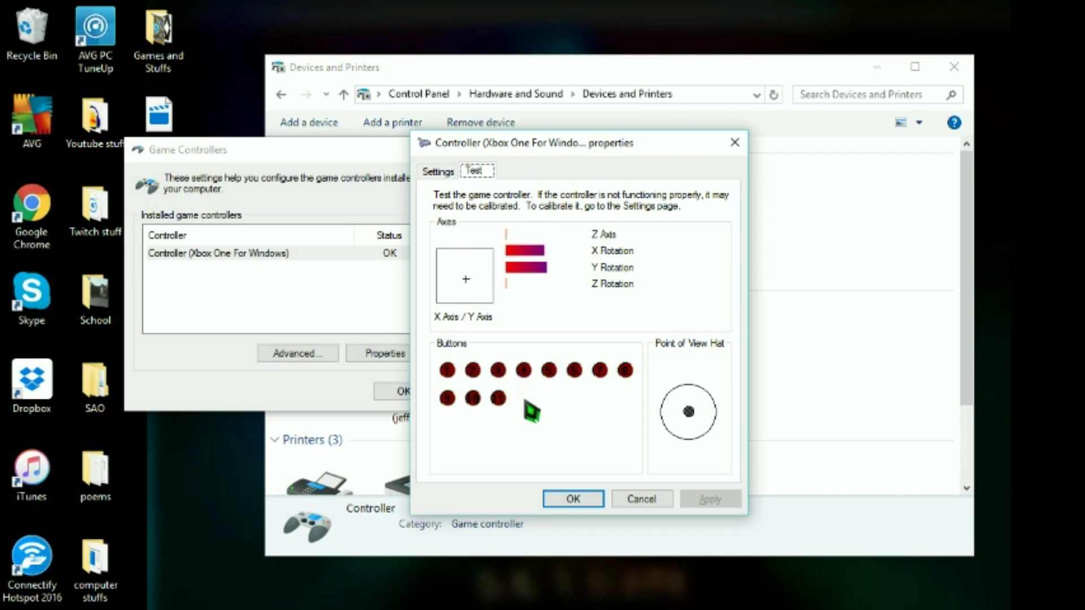
key("Escape")
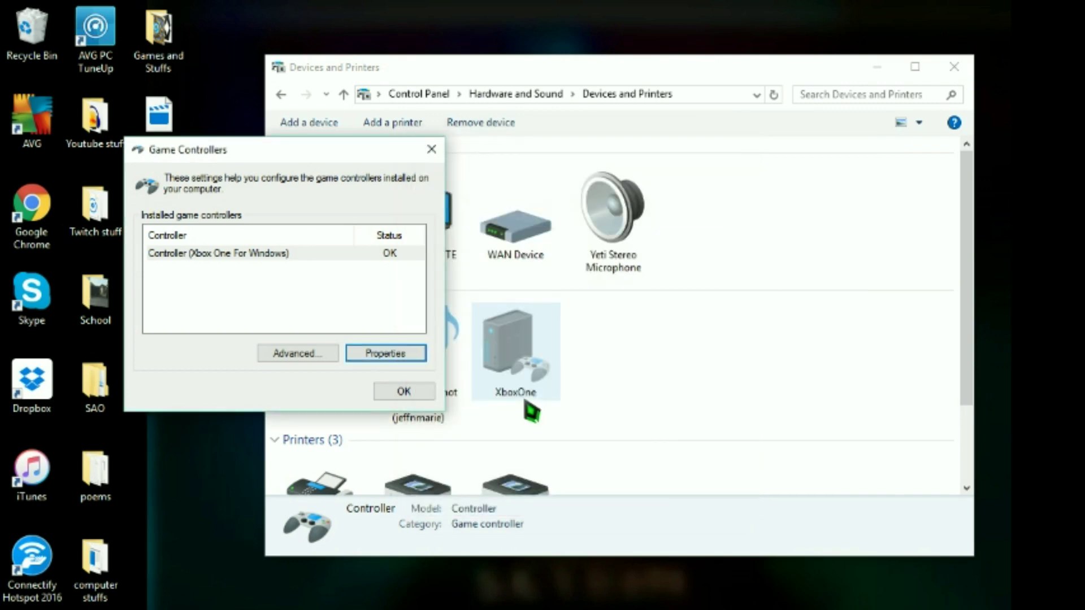
left_click(421, 360)
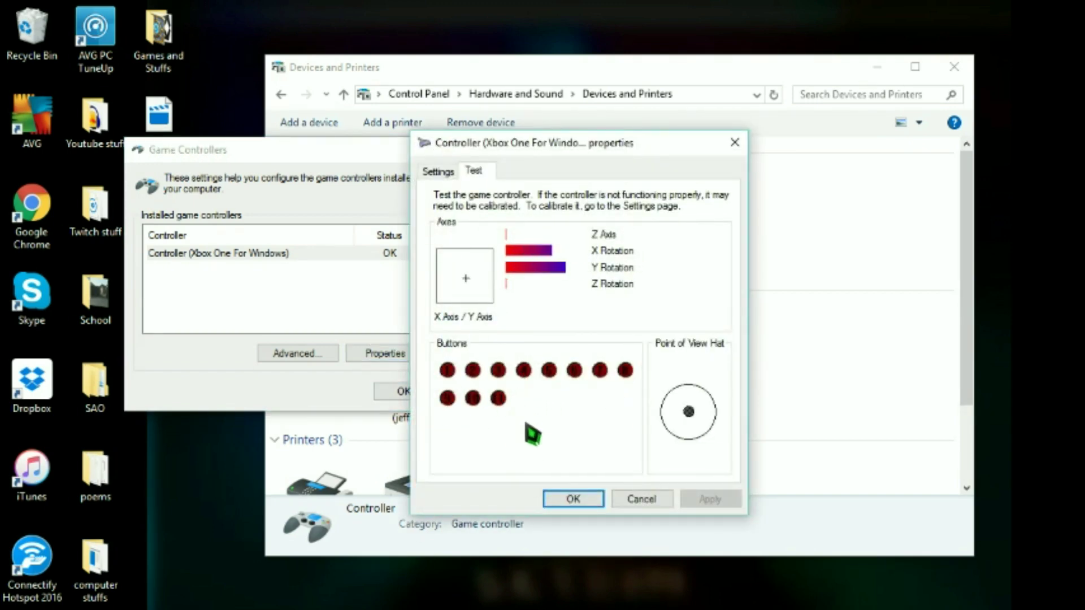
Step: Close the controller properties, the Game Controllers dialog and the Devices and Printers window
left_click(570, 500)
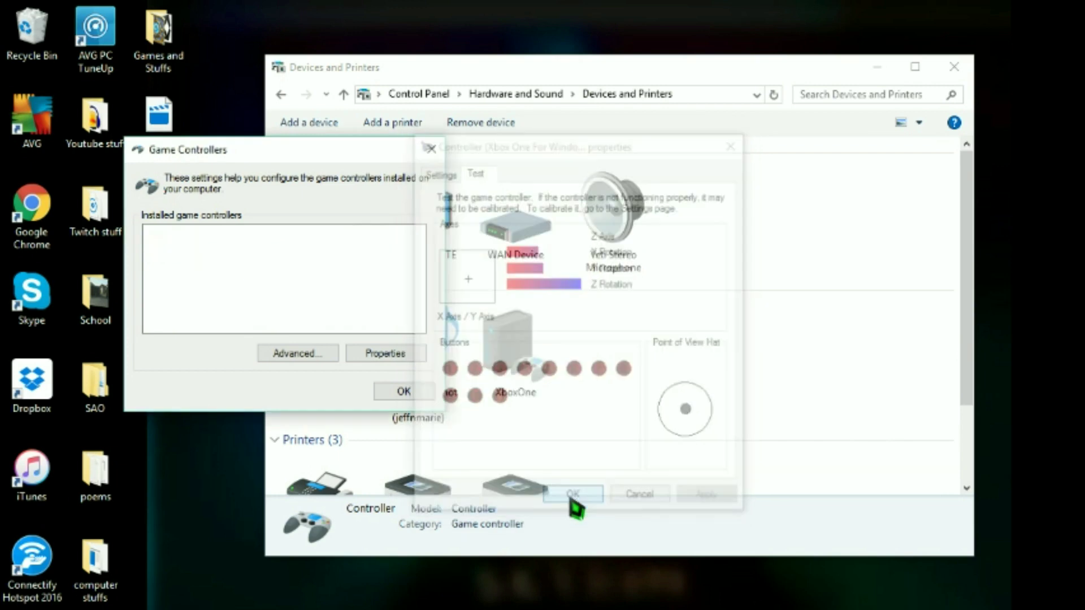
left_click(392, 395)
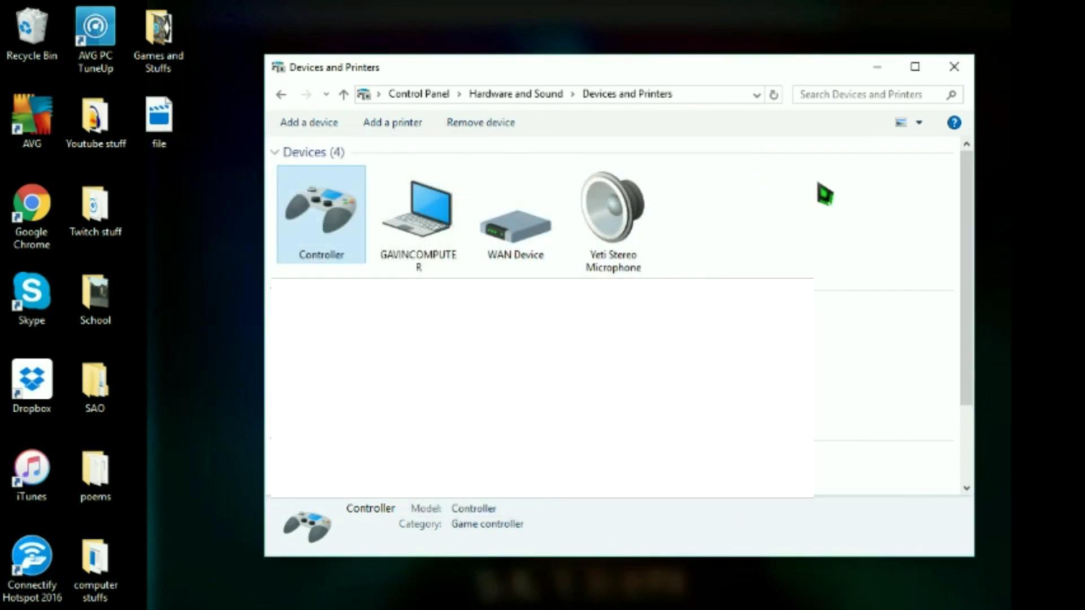
left_click(954, 67)
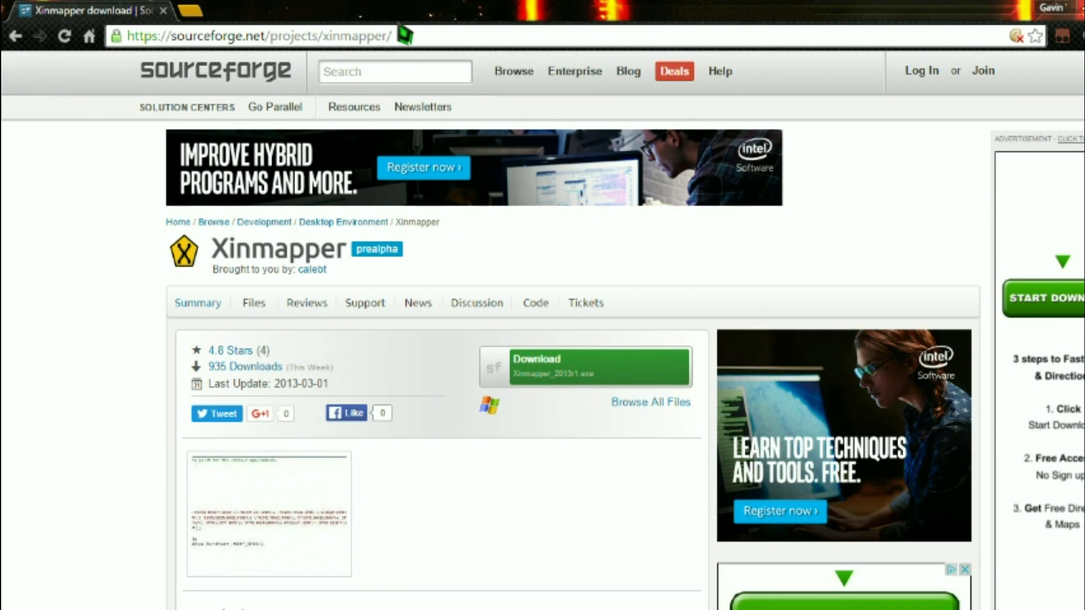
Step: Download Xinmapper_2013r1.exe from the Xinmapper project page on SourceForge
mouse_move(404, 35)
left_mouse_down()
mouse_move(85, 39)
mouse_move(400, 47)
left_mouse_up()
left_click(556, 373)
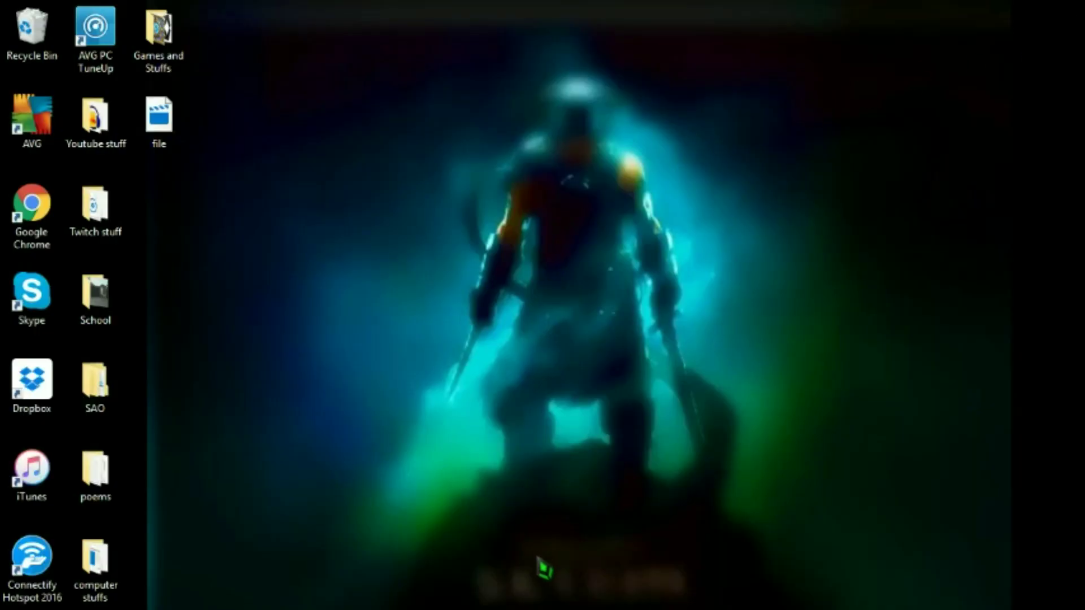
Step: Switch to Desktop 2 and move the Open Broadcaster Software window down, clear of the Xinmapper console
key("super+Tab")
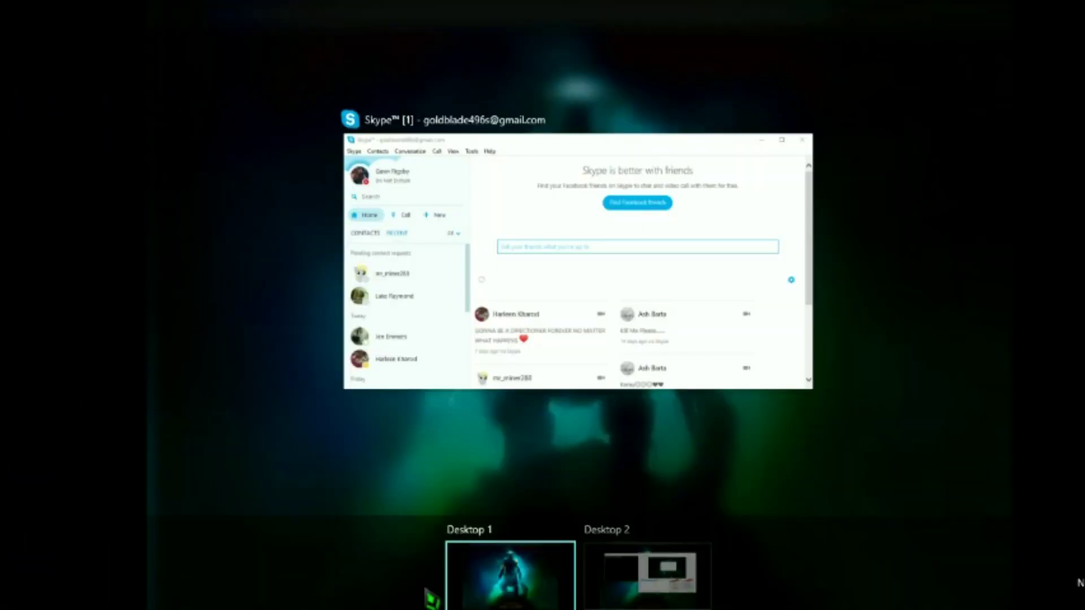
left_click(701, 571)
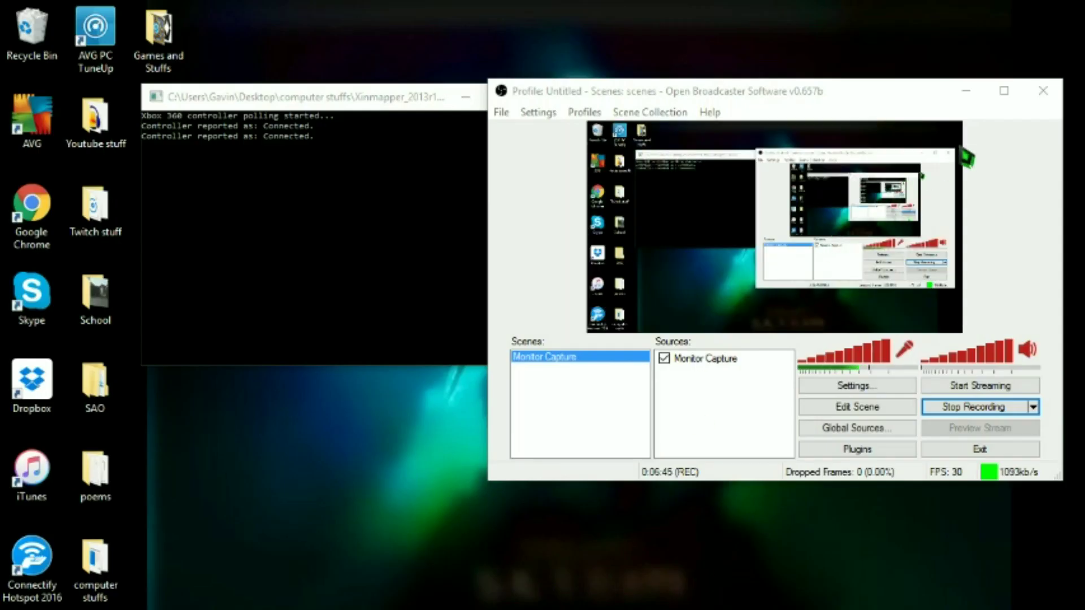
left_click_drag(927, 98, 925, 609)
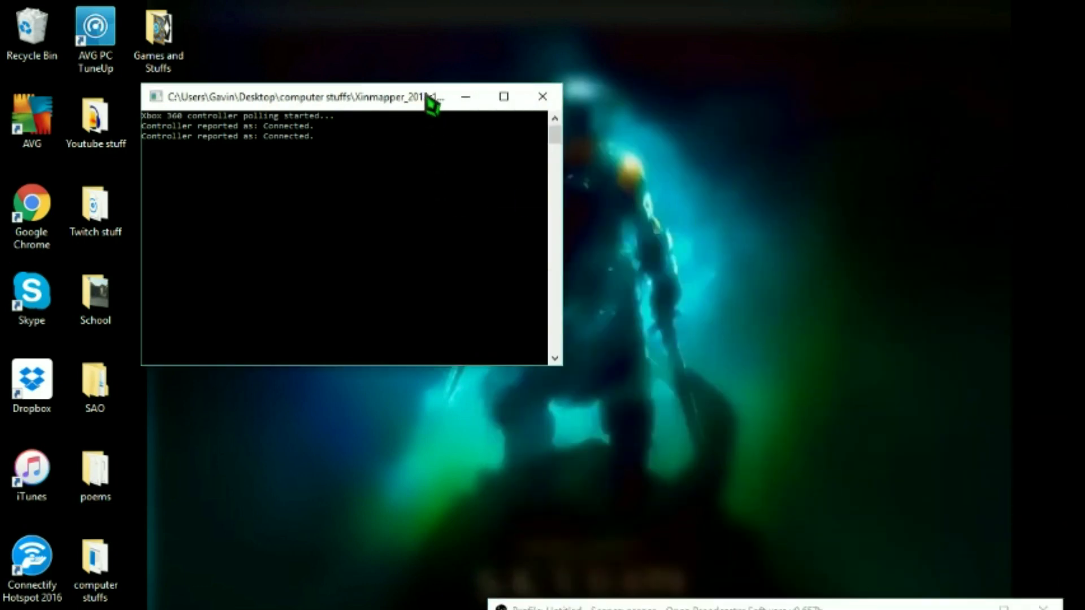
Step: Move the Xinmapper console window toward the middle of the desktop and minimize it
left_click_drag(432, 101, 612, 101)
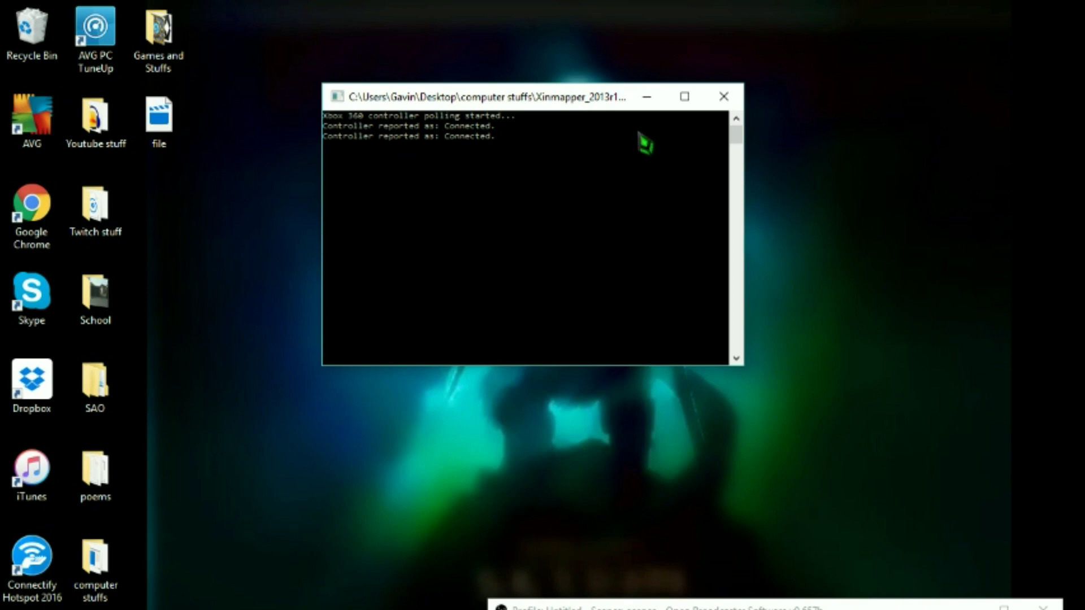
left_click(656, 106)
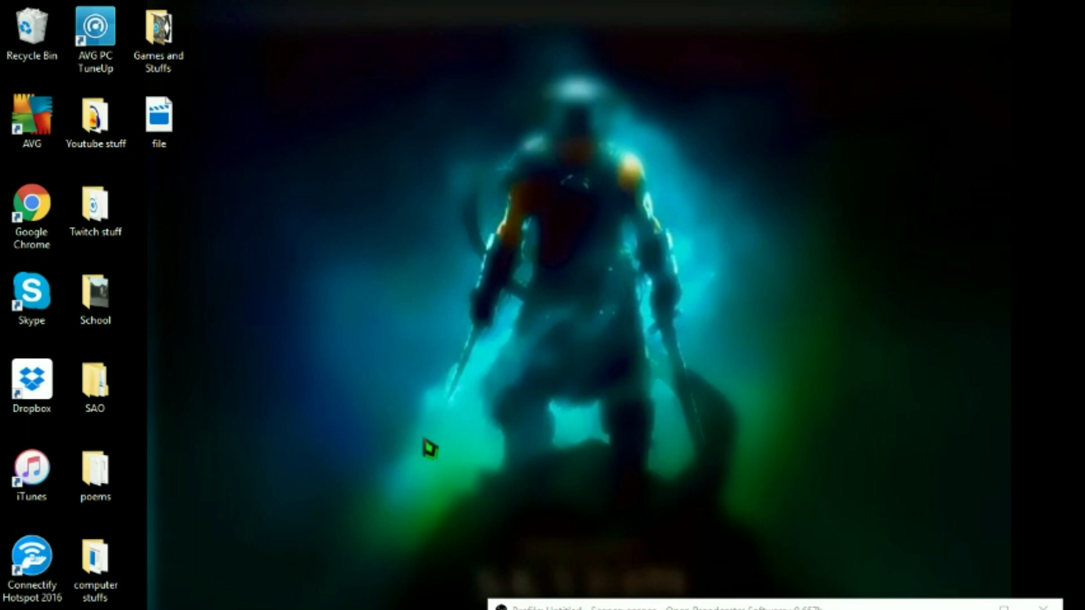
left_click_drag(728, 40, 375, 298)
left_click_drag(402, 140, 874, 437)
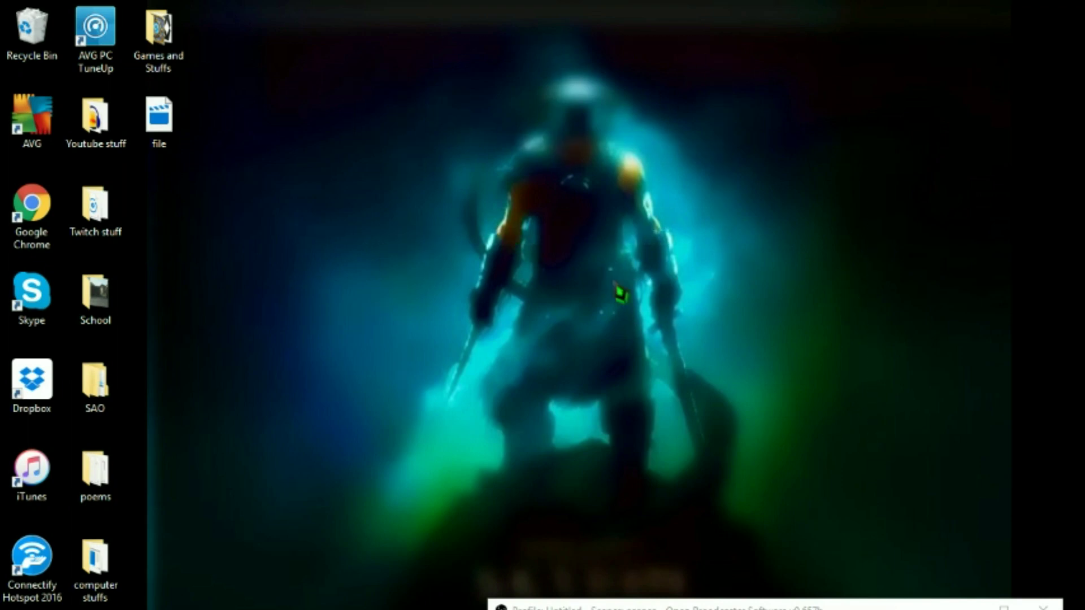
right_click(459, 216)
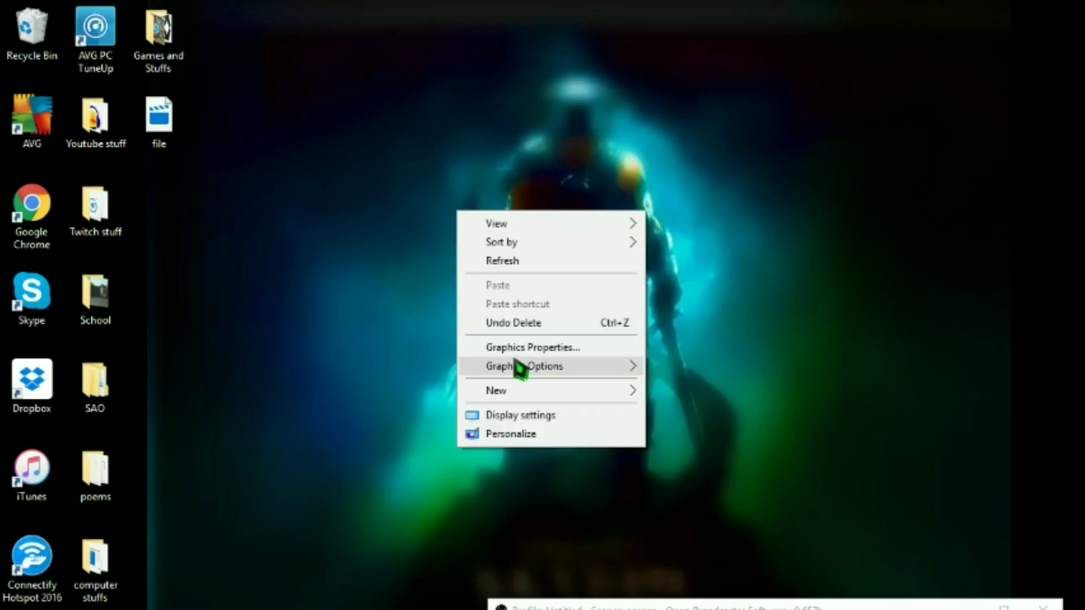
left_click(584, 261)
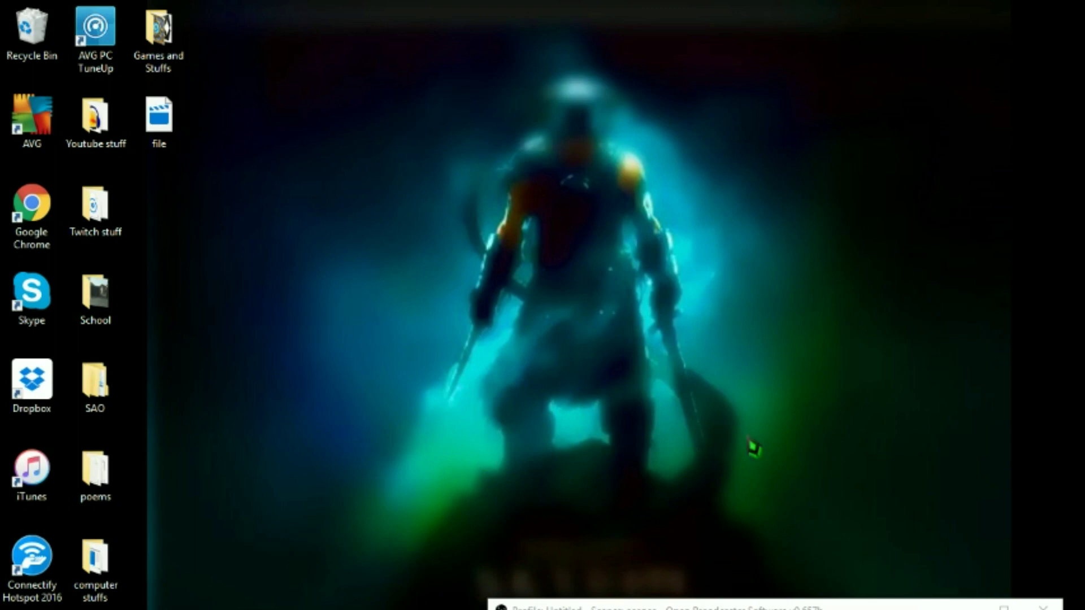
left_click_drag(483, 134, 726, 418)
left_click_drag(982, 428, 356, 59)
left_click_drag(374, 106, 856, 296)
Step: Bring the Open Broadcaster Software window back up into full view and stop the recording
left_click_drag(850, 605, 850, 209)
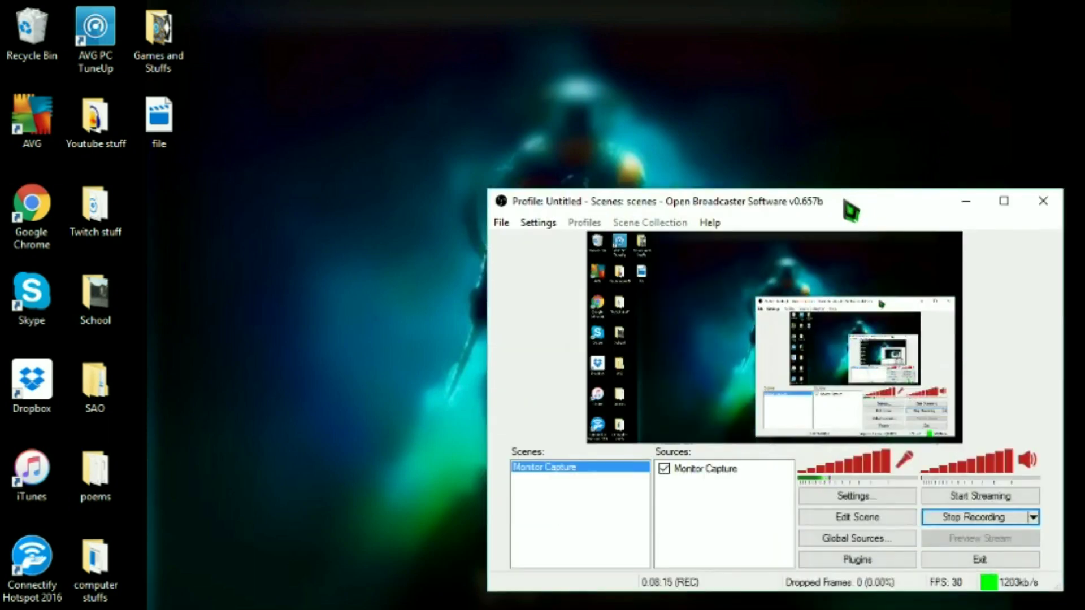
left_click(968, 516)
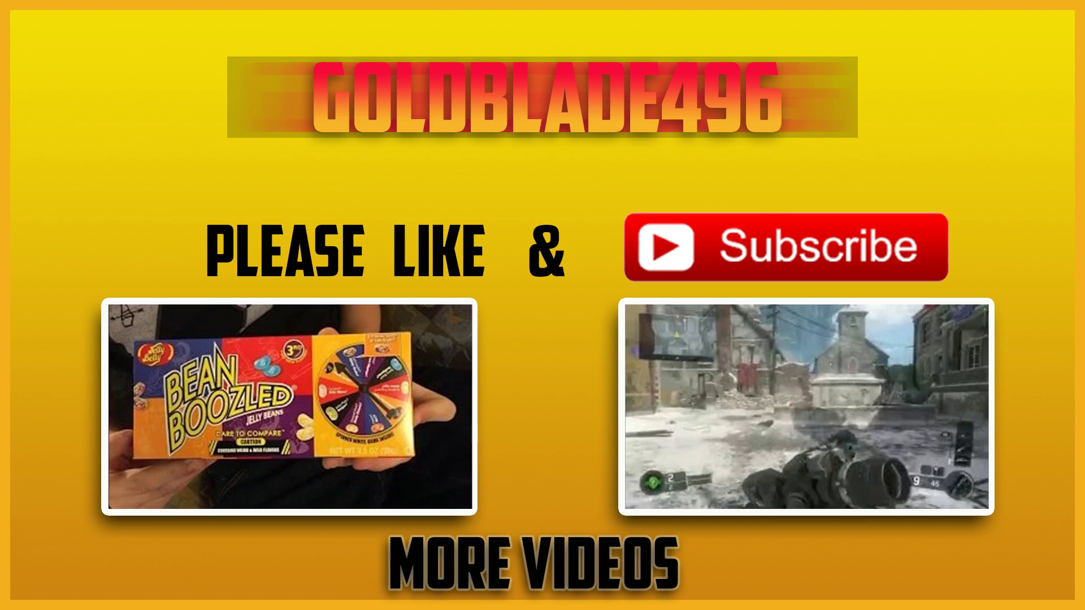